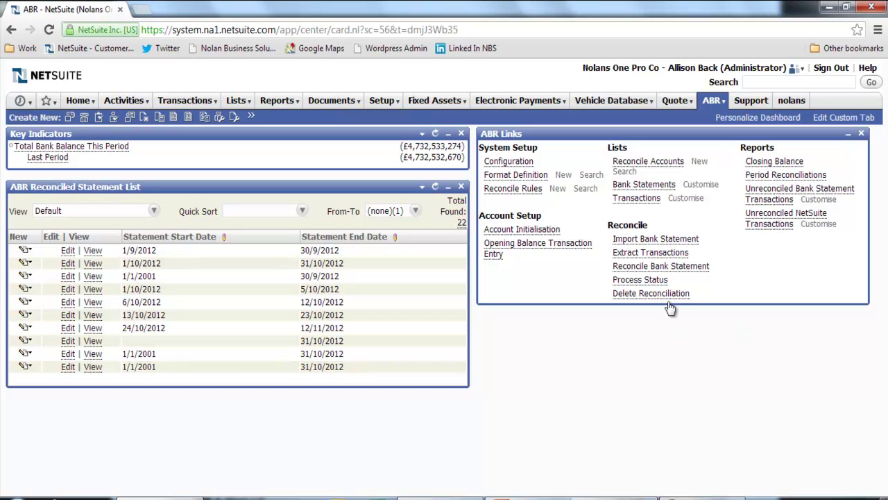
Step: Open the bank statement reconciliation for the Lloyds TSB Current Account and review its NetSuite and bank statement transactions
click(658, 267)
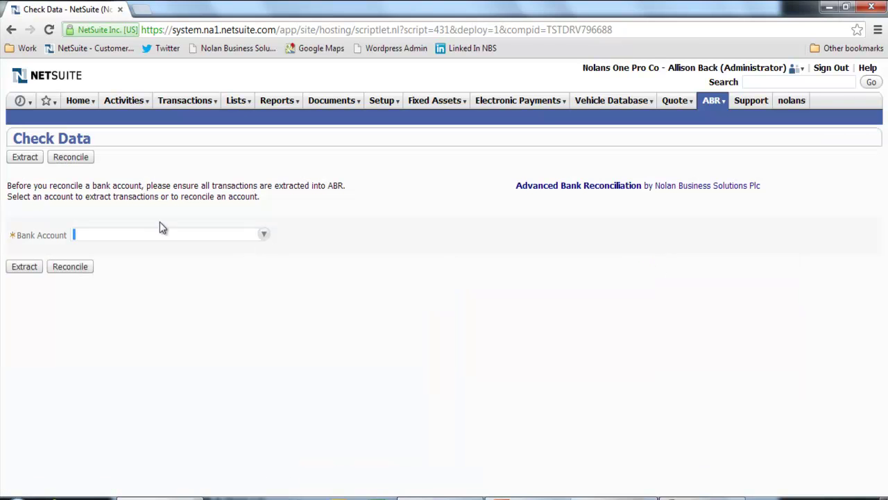
click(157, 237)
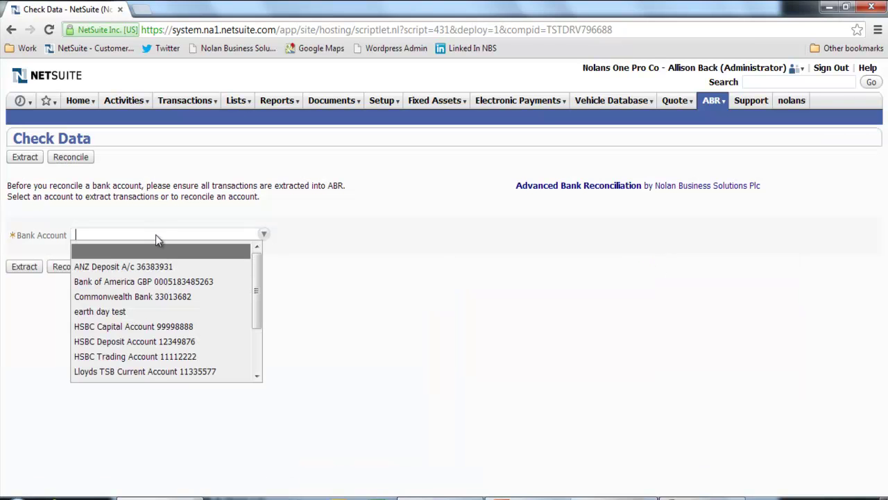
click(166, 375)
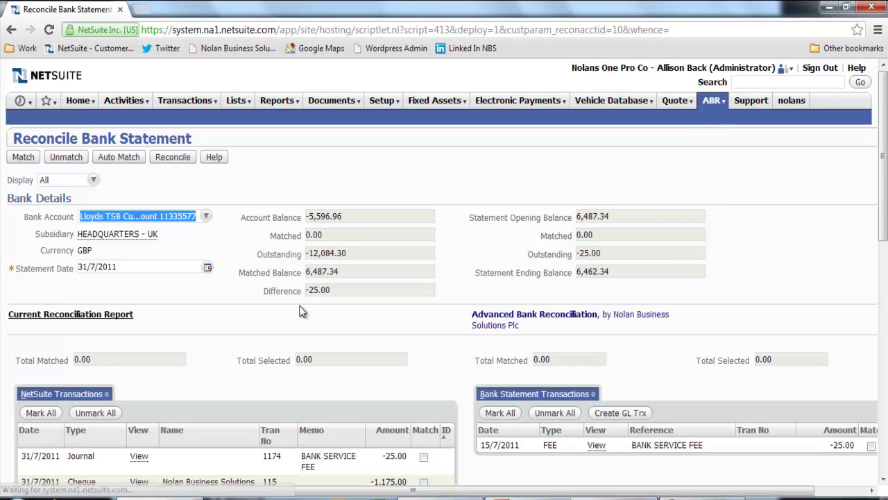
scroll(300, 311, down, 3)
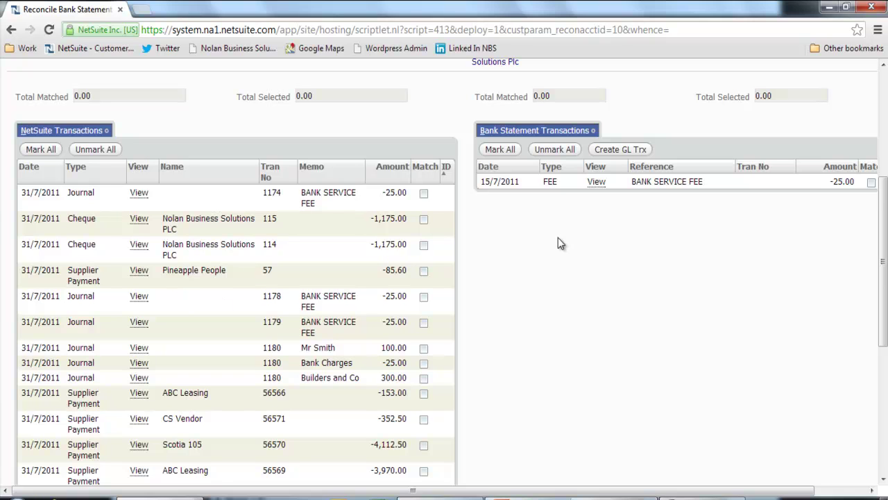
scroll(558, 237, up, 4)
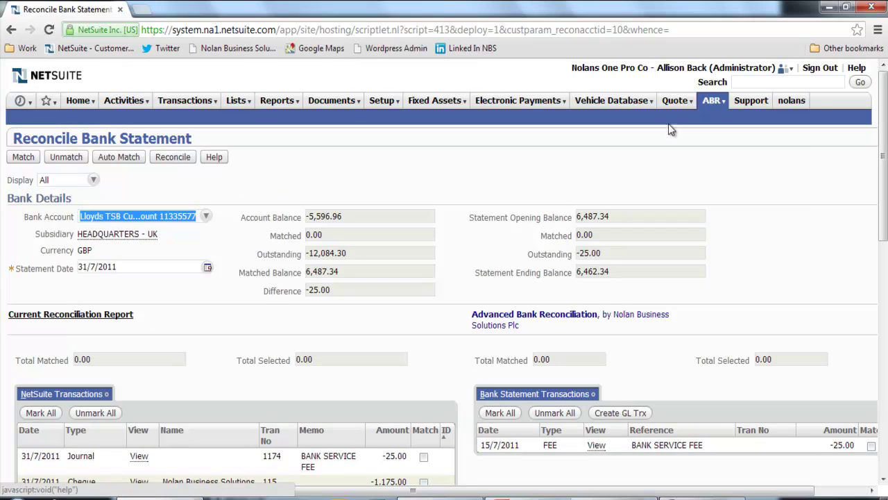
Step: Import the bank statement file Lloyds Statement July.csv into the Lloyds TSB Current Account using the Lloyds TSB CSV format
click(713, 101)
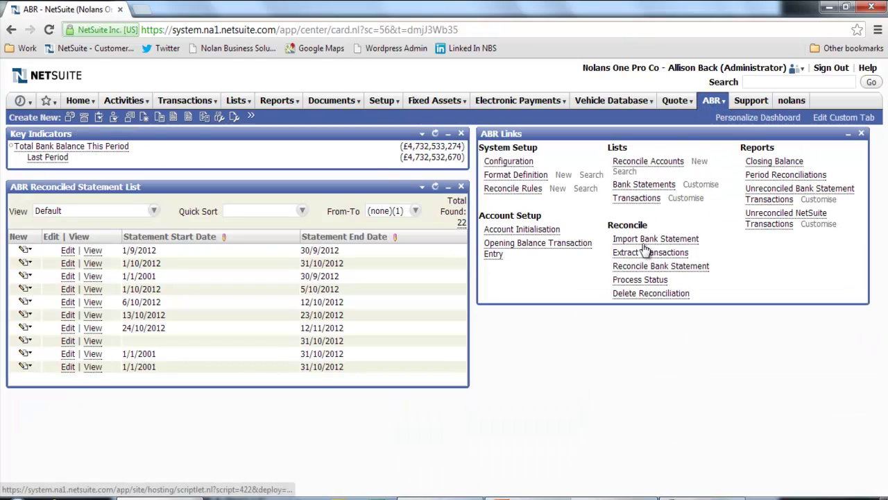
click(645, 243)
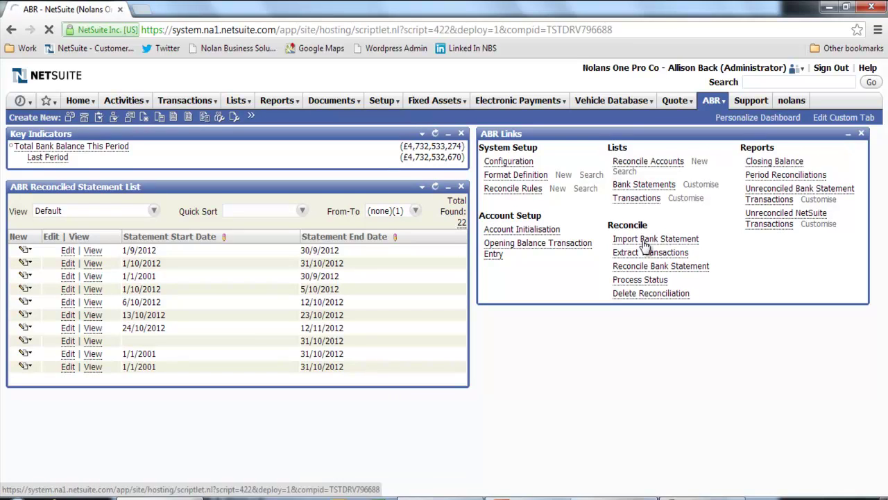
click(230, 177)
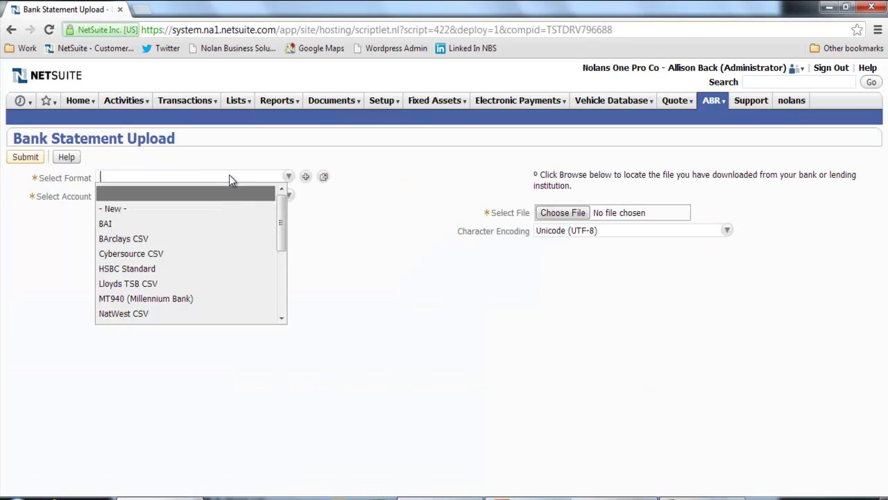
click(129, 283)
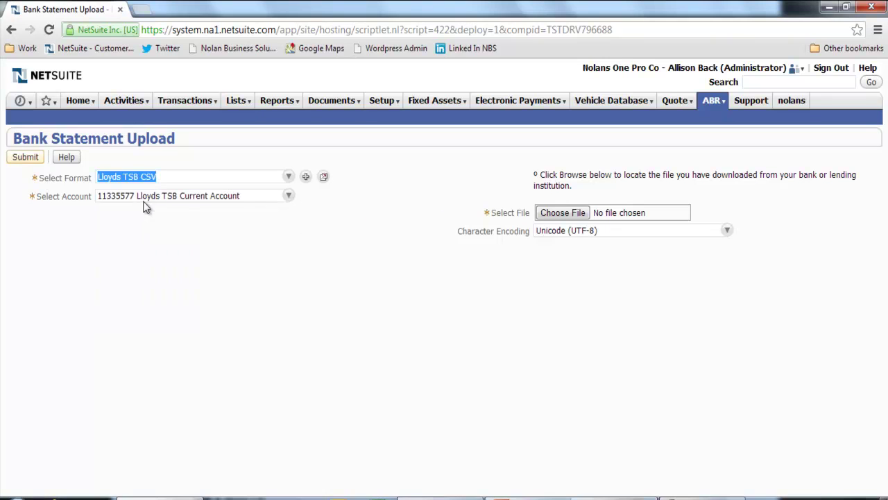
click(563, 214)
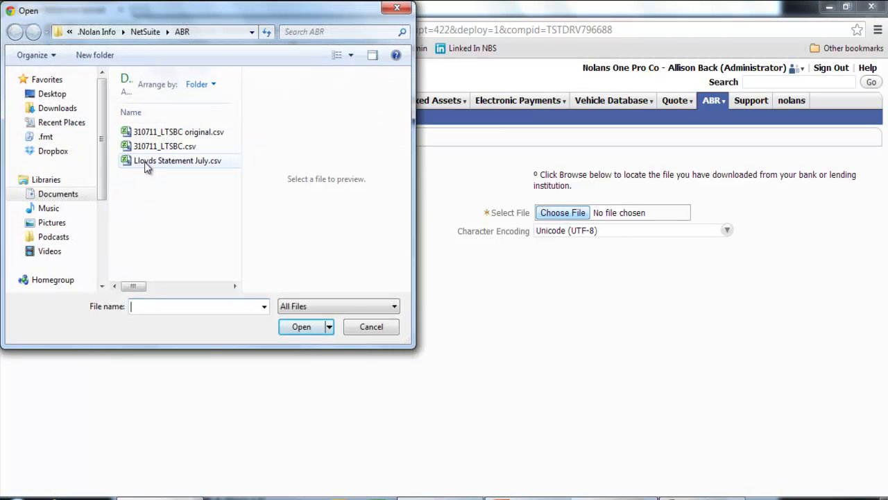
click(148, 163)
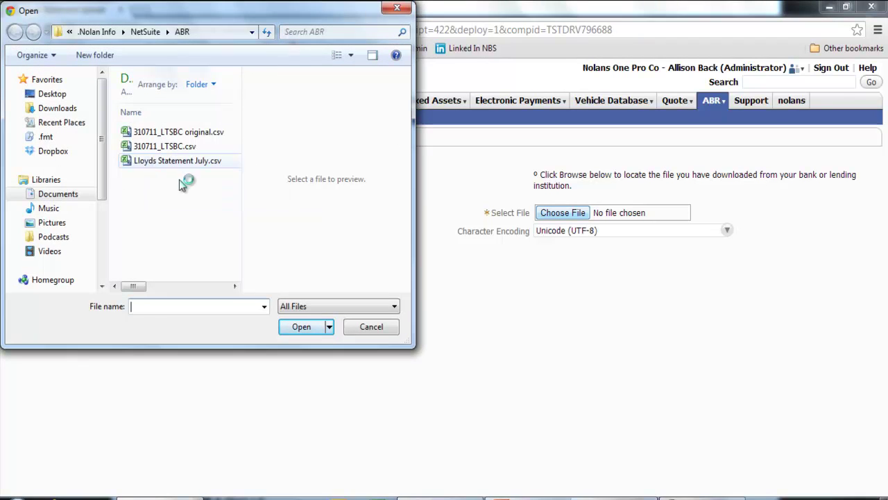
click(306, 327)
click(23, 159)
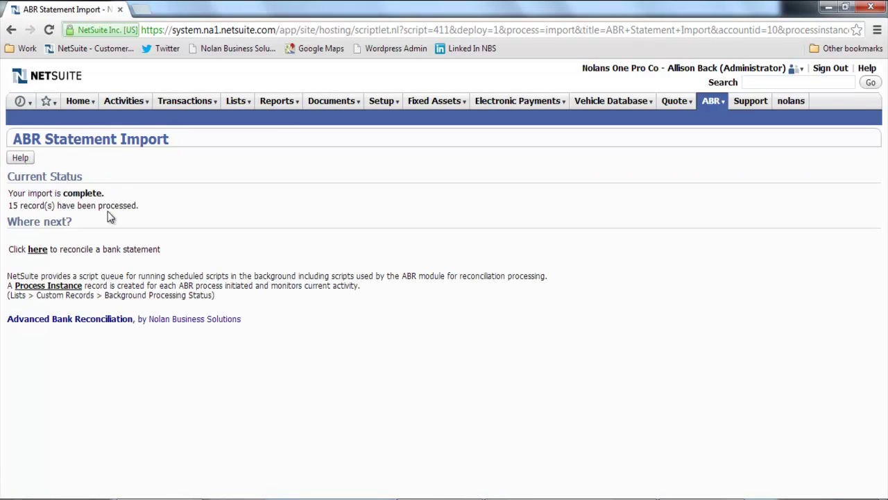
Step: Open the reconciliation for the imported statement and run Auto Match on its transactions
click(37, 249)
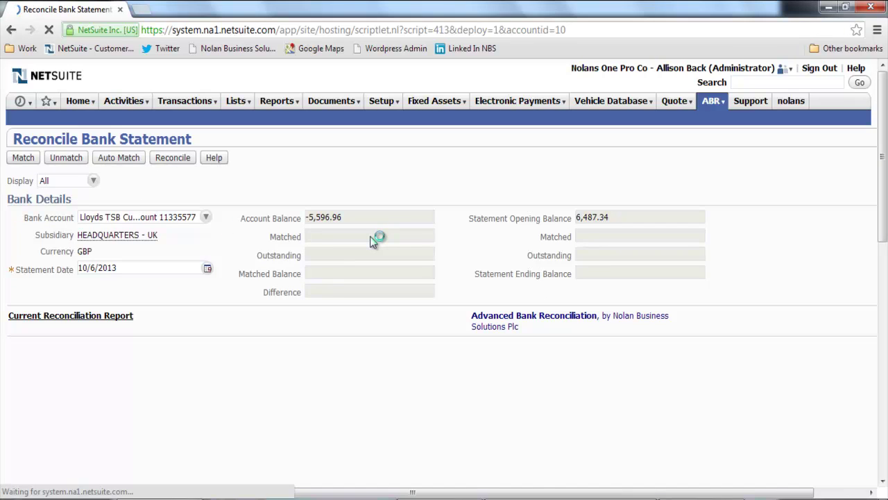
scroll(371, 240, down, 3)
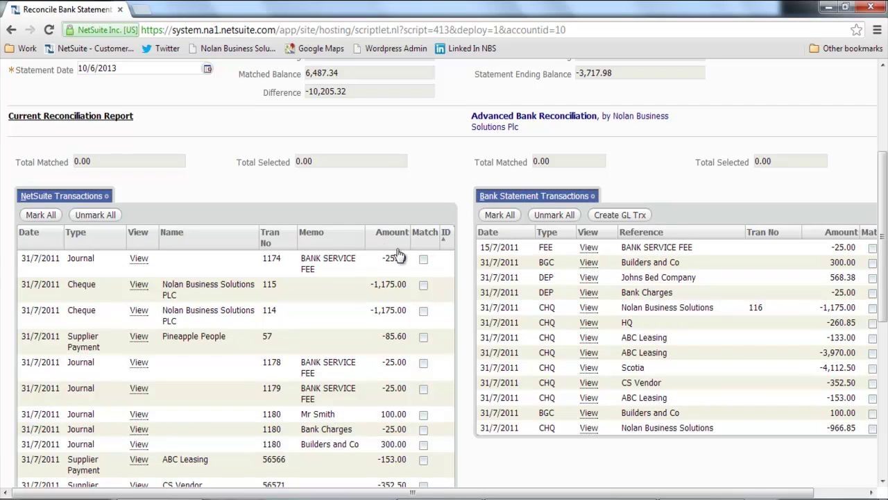
scroll(399, 257, up, 3)
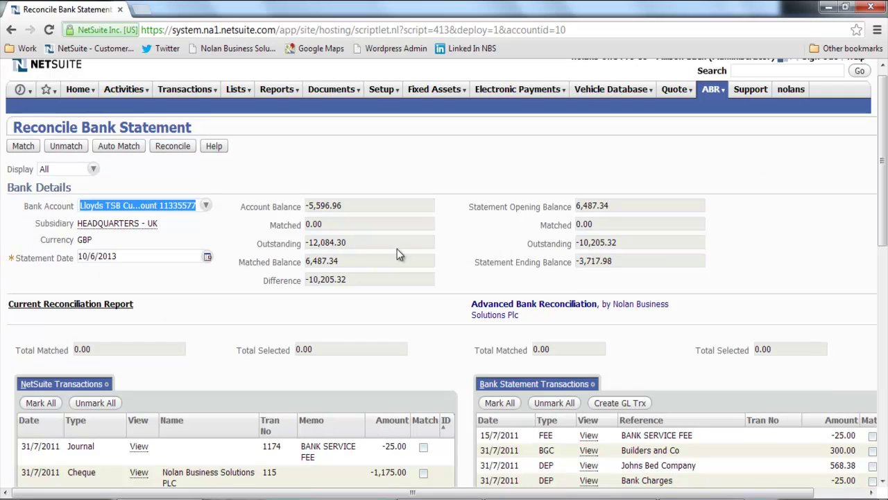
click(129, 152)
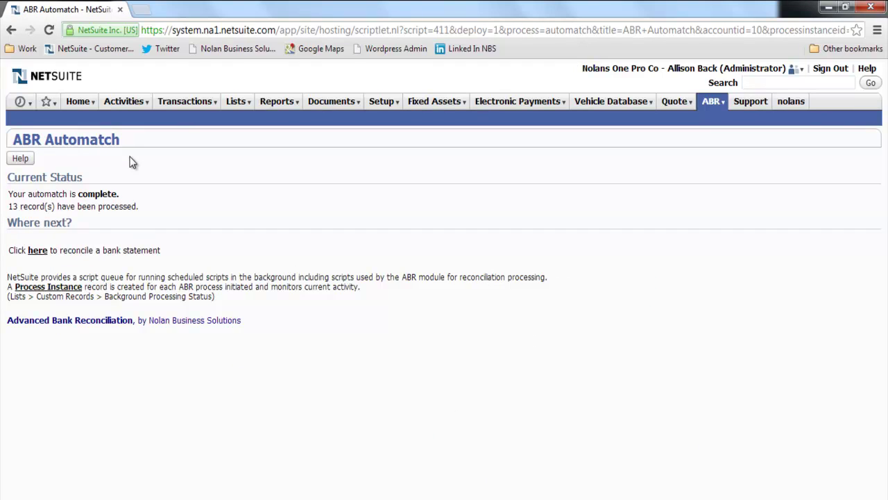
Step: Return to the bank statement reconciliation, check the match IDs and restrict the display to Unmatched transactions
click(37, 252)
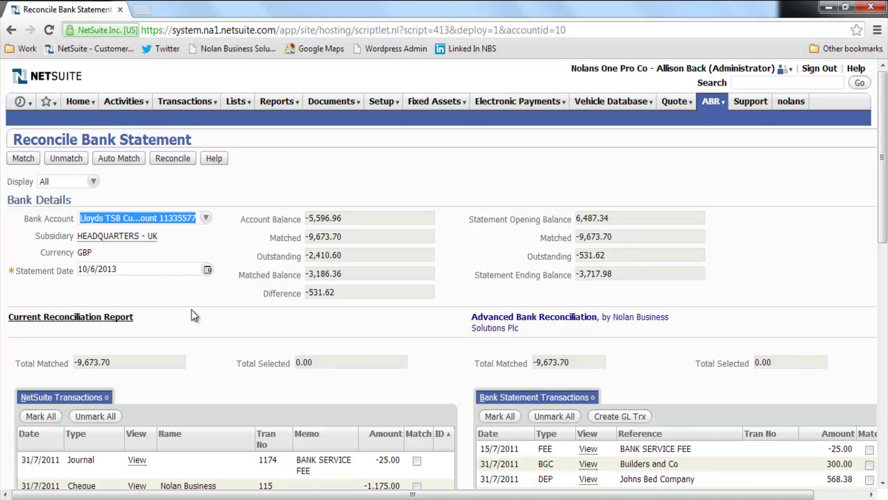
scroll(193, 313, down, 2)
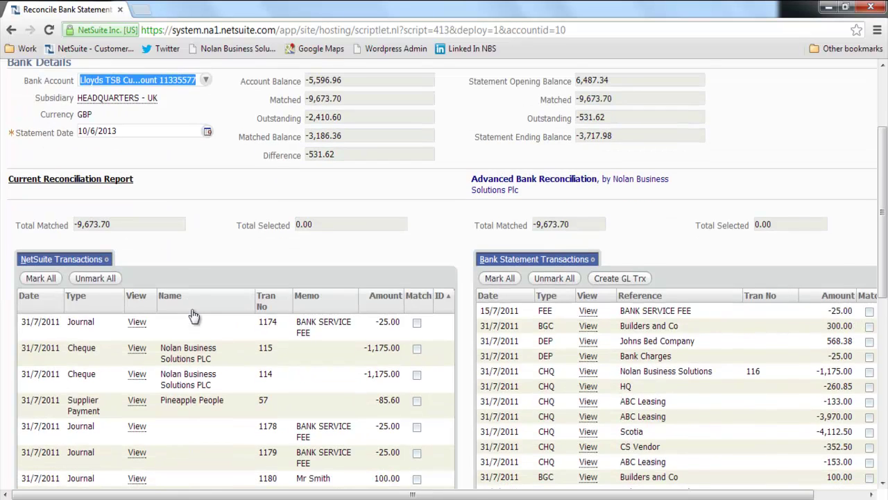
scroll(192, 314, down, 2)
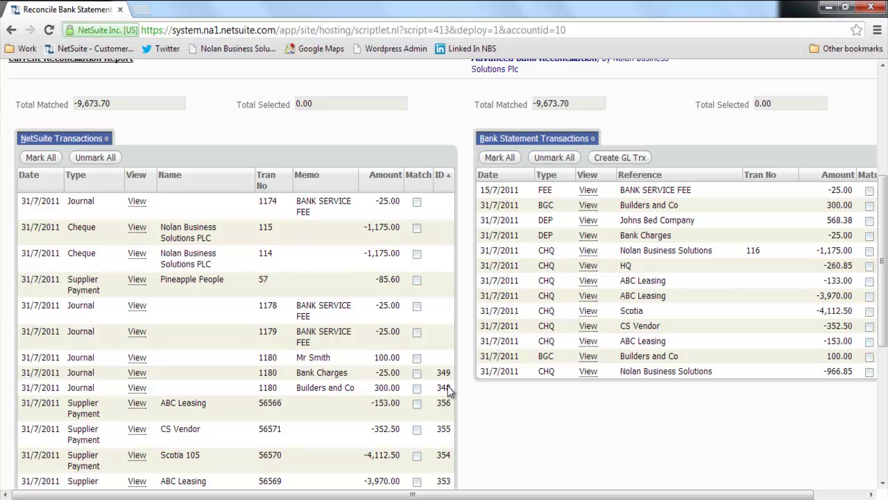
drag(327, 495, 449, 496)
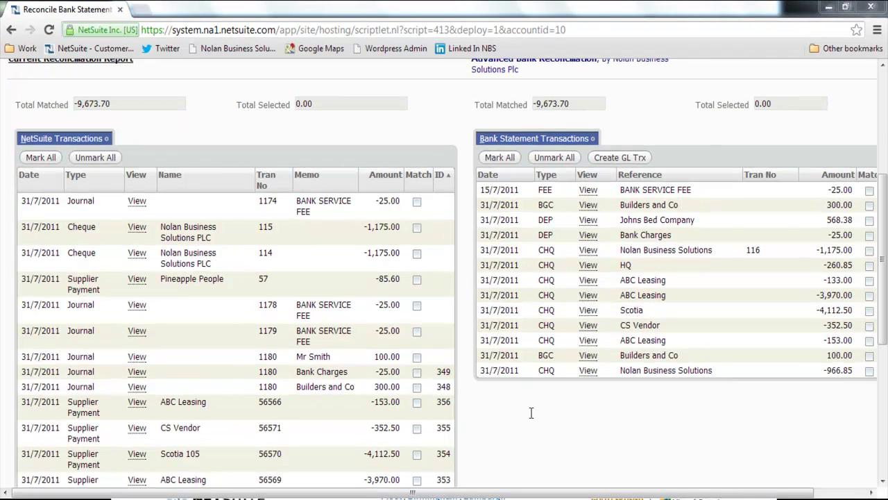
scroll(530, 413, up, 4)
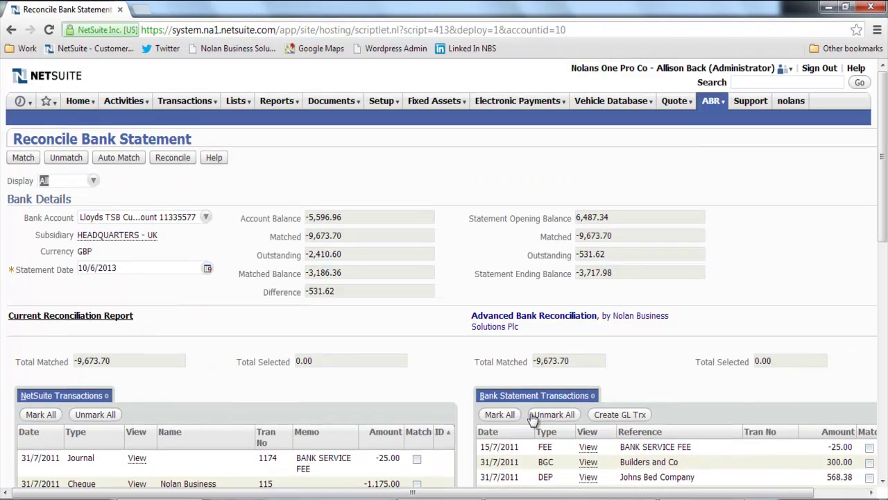
click(78, 182)
click(61, 228)
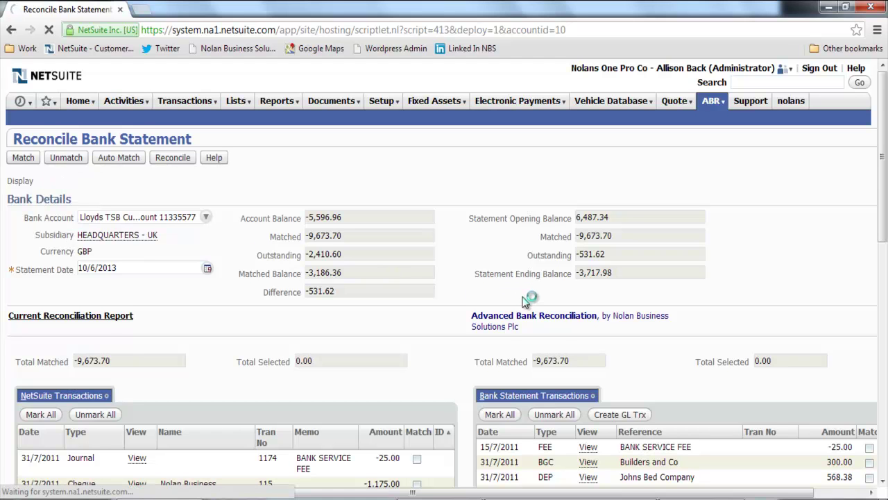
Step: Match the -25.00 BANK SERVICE FEE statement line of 15/7/2011 with NetSuite journal 1174
scroll(557, 321, down, 1)
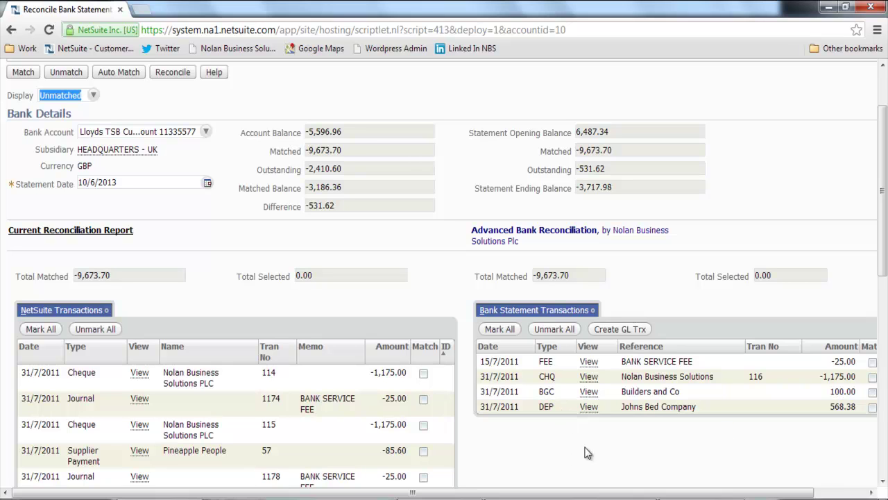
click(873, 369)
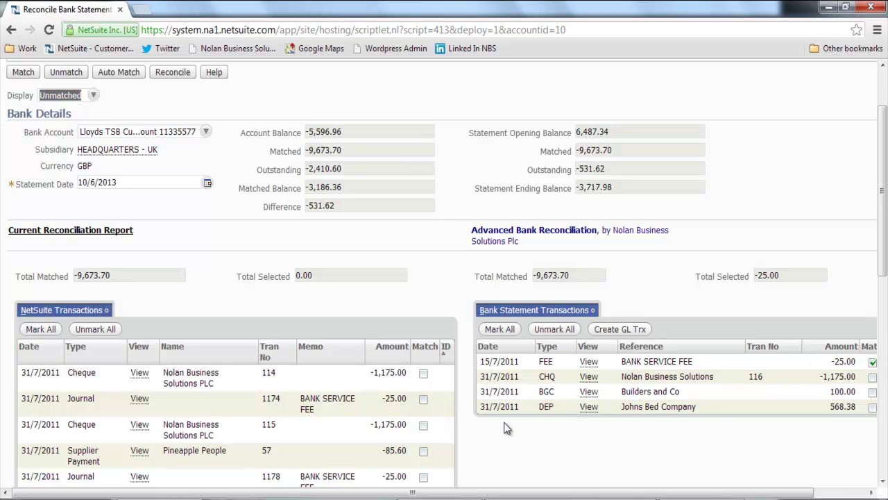
click(424, 399)
scroll(333, 253, up, 1)
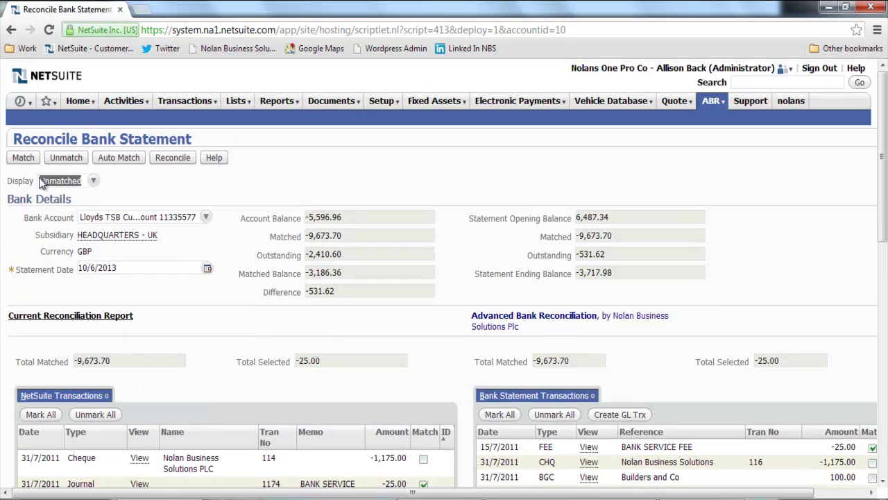
click(25, 159)
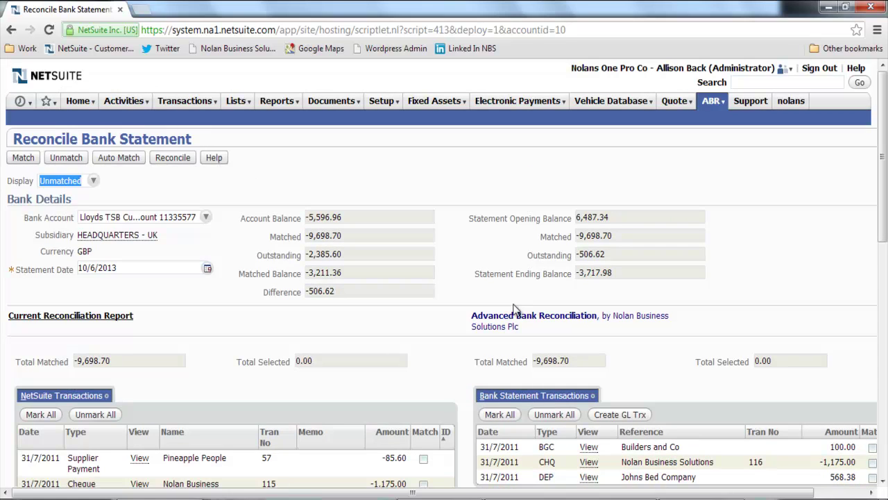
scroll(577, 308, down, 3)
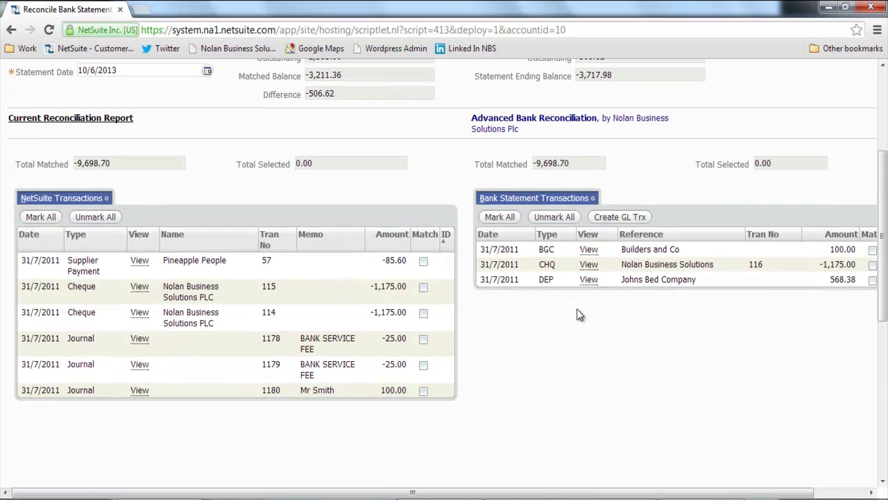